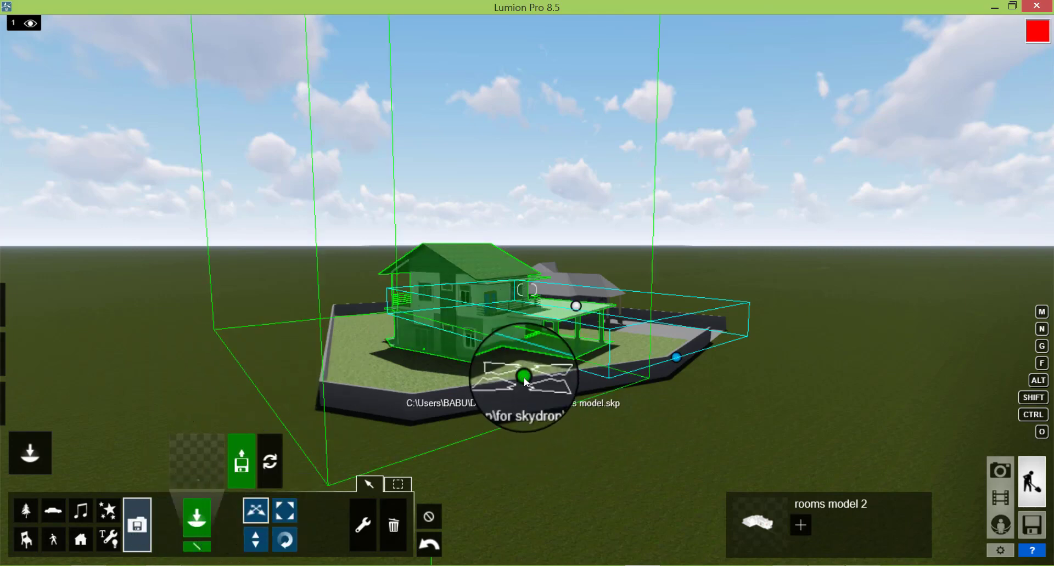
Reposition the rooms model slightly within the walled compound, and select rooms model 2
{"action": "mouse_move", "coordinate": [526, 383]}
{"action": "left_mouse_down"}
{"action": "mouse_move", "coordinate": [387, 369]}
{"action": "mouse_move", "coordinate": [201, 328]}
{"action": "mouse_move", "coordinate": [130, 379]}
{"action": "mouse_move", "coordinate": [131, 402]}
{"action": "mouse_move", "coordinate": [99, 353]}
{"action": "mouse_move", "coordinate": [101, 330]}
{"action": "mouse_move", "coordinate": [211, 350]}
{"action": "mouse_move", "coordinate": [470, 365]}
{"action": "mouse_move", "coordinate": [514, 376]}
{"action": "mouse_move", "coordinate": [514, 389]}
{"action": "left_mouse_up"}
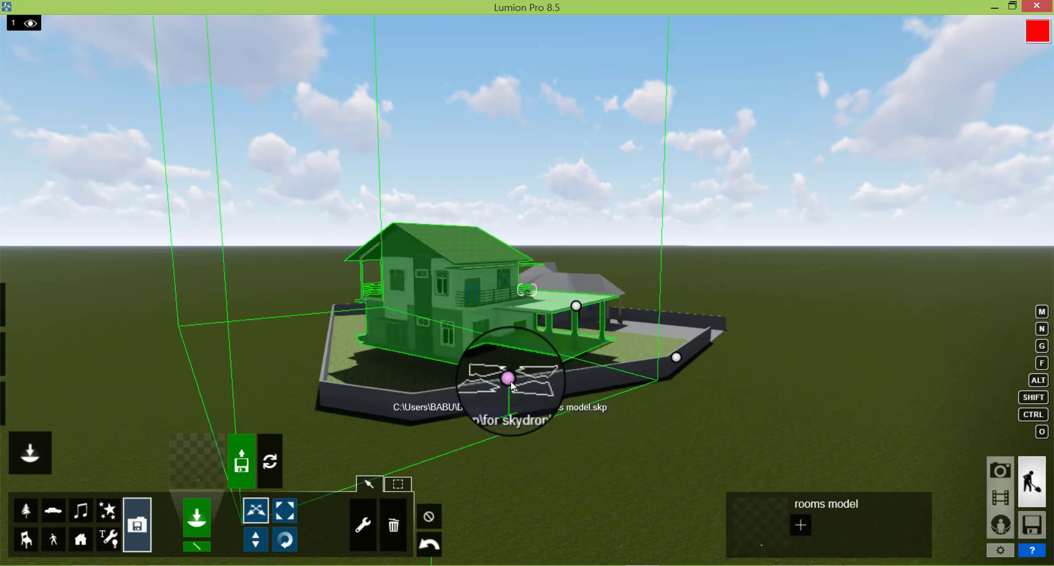
{"action": "left_click_drag", "start_coordinate": [511, 382], "coordinate": [518, 379]}
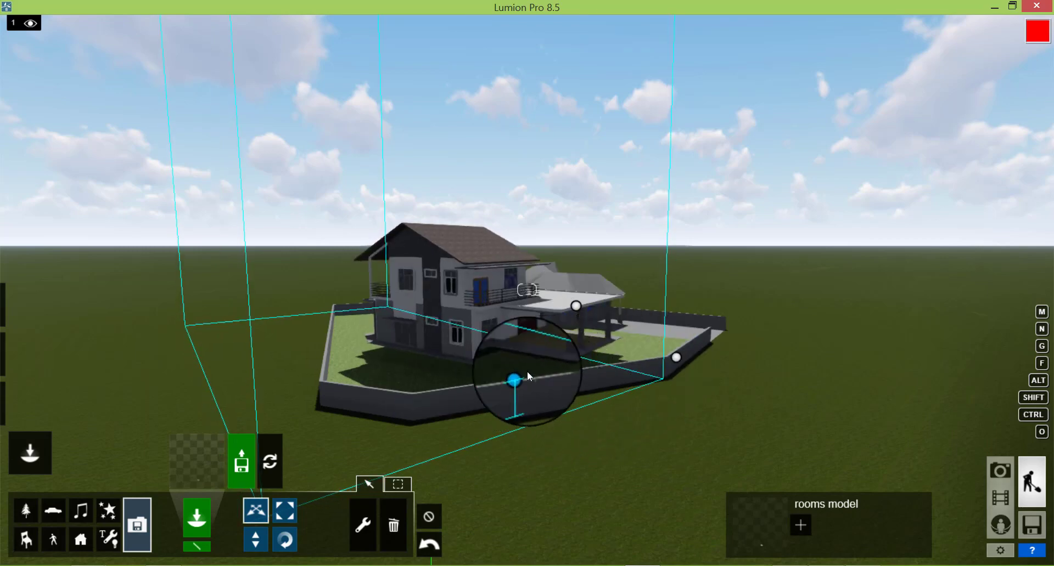
{"action": "left_click", "coordinate": [575, 308]}
{"action": "left_click", "coordinate": [676, 356]}
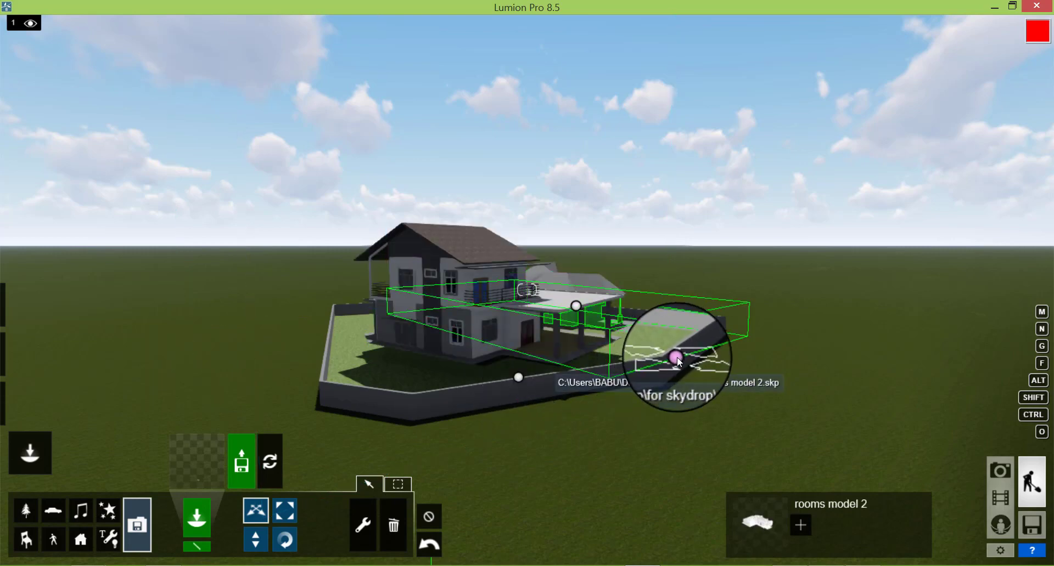
{"action": "right_click_drag", "start_coordinate": [718, 416], "coordinate": [510, 332]}
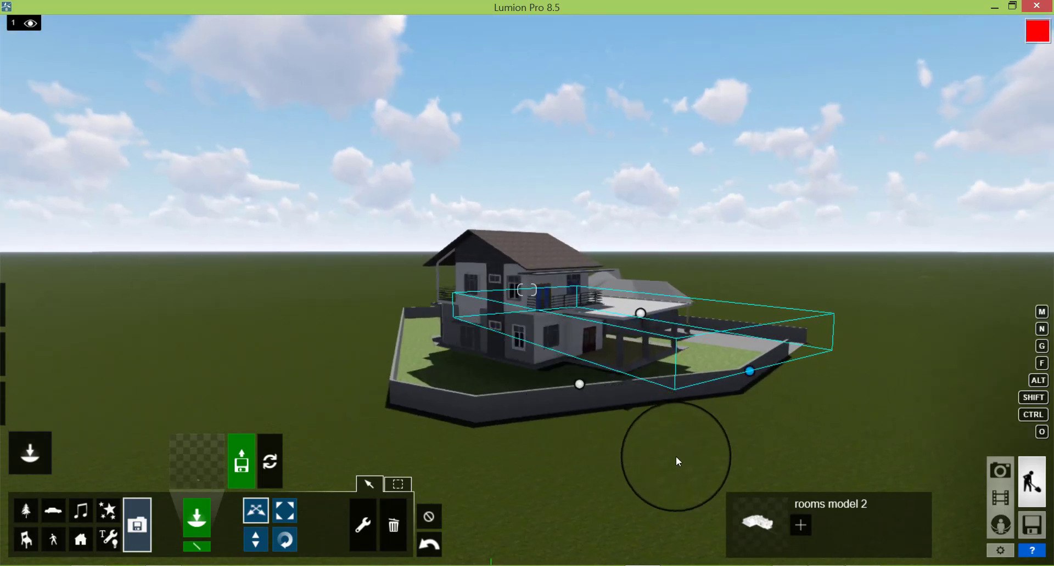
Record an 8-second movie clip in slot 1 from repeated camera photos showing the whole house and compound from one viewpoint
{"action": "left_click", "coordinate": [1000, 496]}
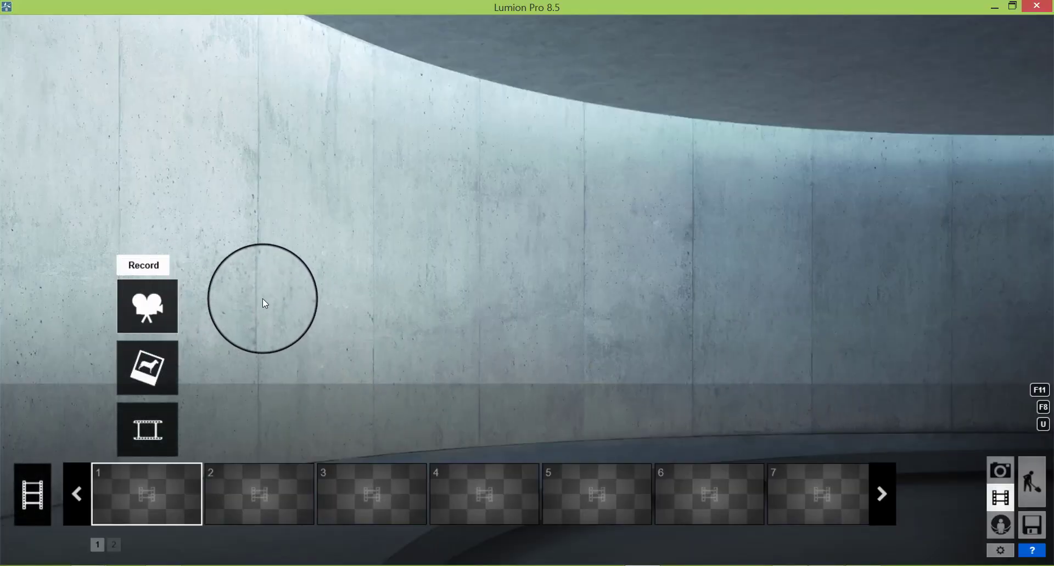
{"action": "left_click", "coordinate": [147, 312]}
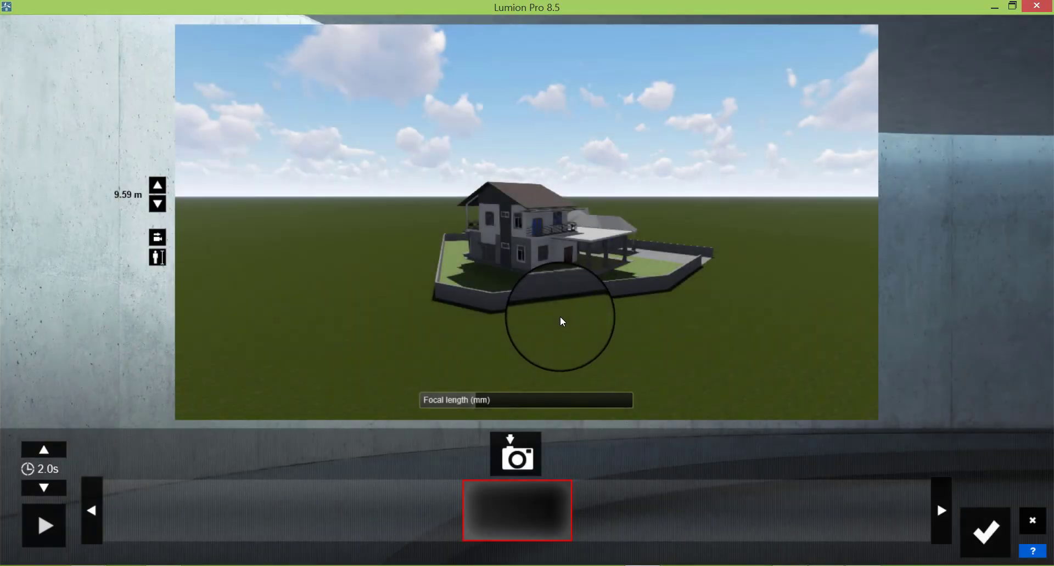
{"action": "scroll", "coordinate": [561, 317], "scroll_direction": "up", "scroll_amount": 2}
{"action": "scroll", "coordinate": [558, 318], "scroll_direction": "up", "scroll_amount": 1}
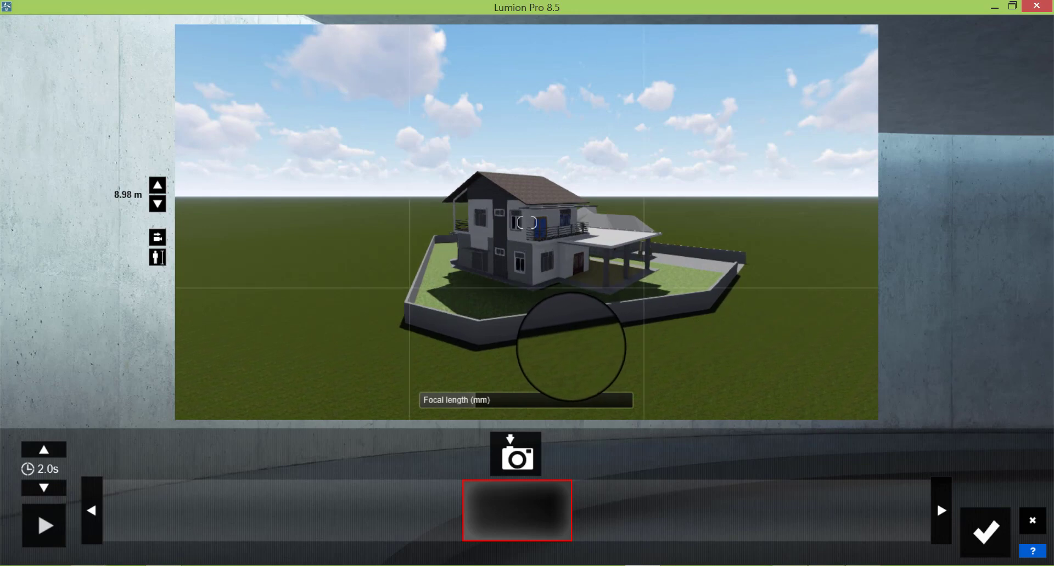
{"action": "right_click_drag", "start_coordinate": [571, 347], "coordinate": [590, 346]}
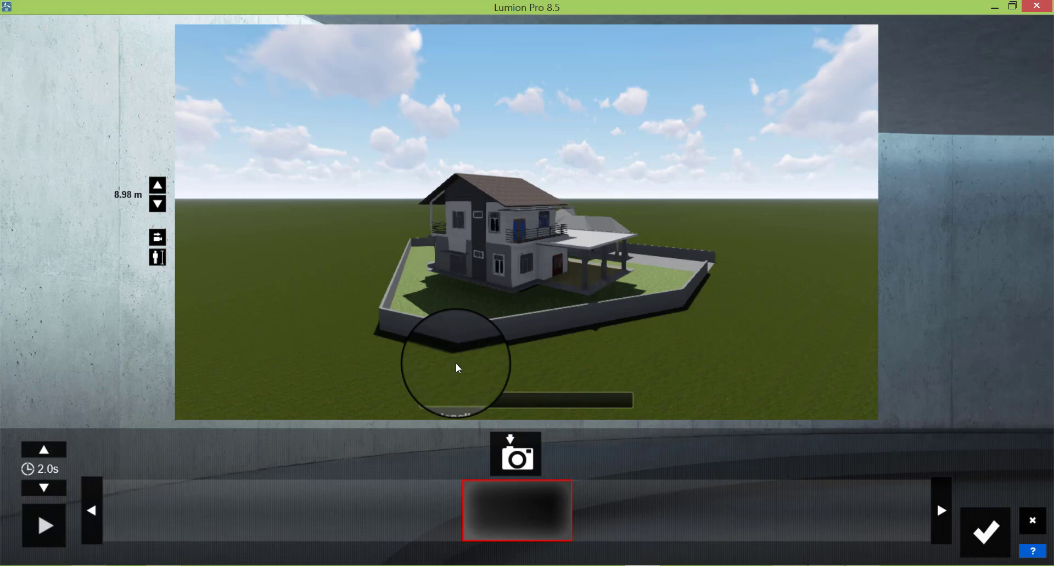
{"action": "left_click", "coordinate": [517, 461]}
{"action": "left_click", "coordinate": [517, 461]}
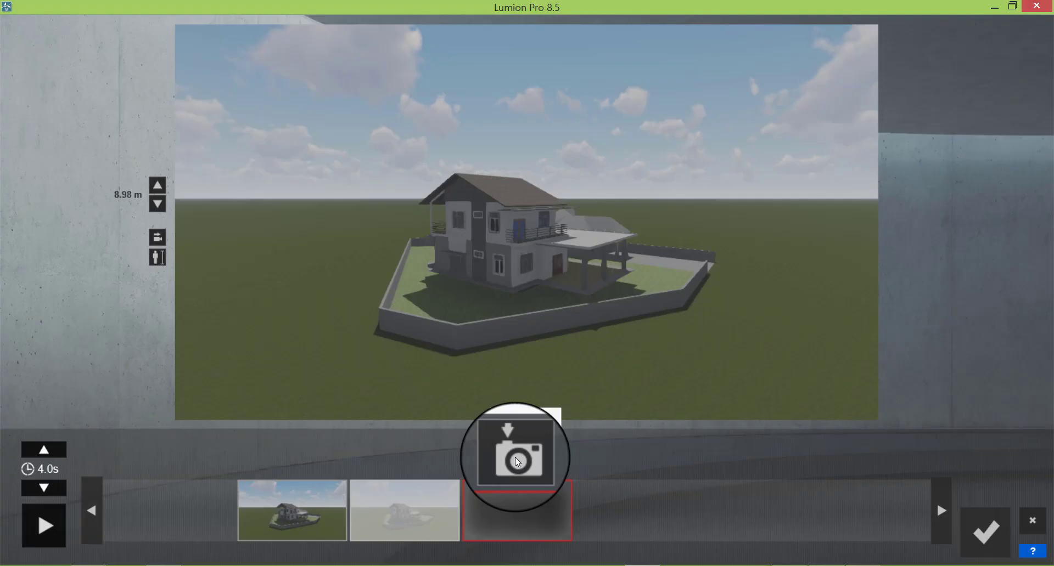
{"action": "left_click", "coordinate": [486, 462]}
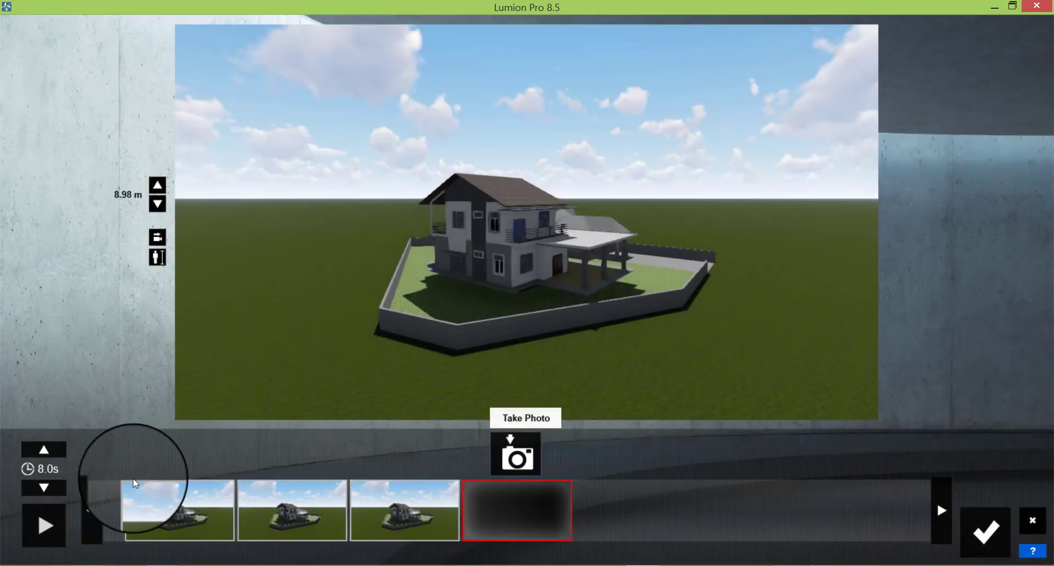
{"action": "left_click", "coordinate": [985, 533]}
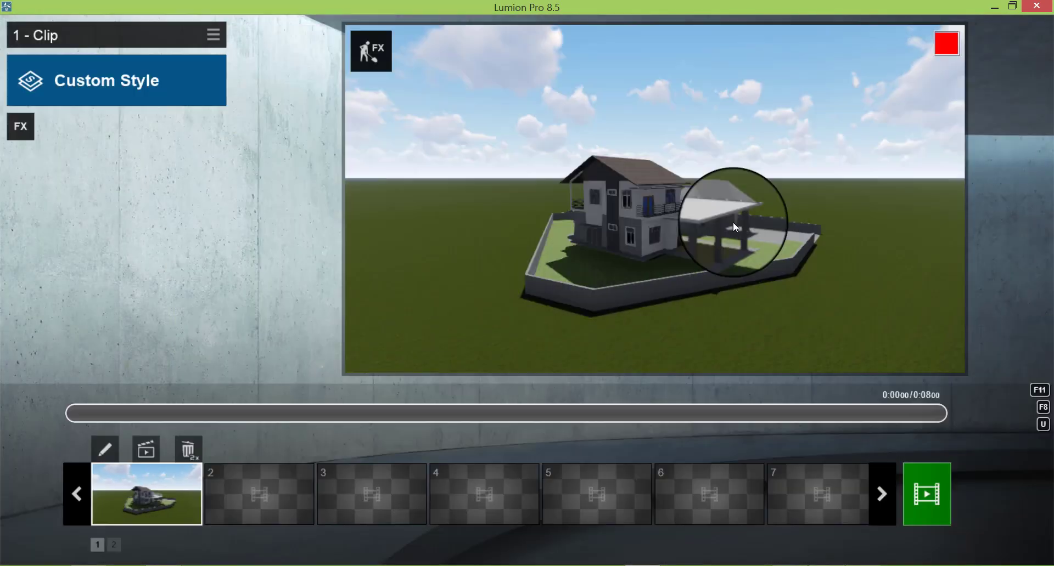
Add the Sky Drop effect to the movie clip
{"action": "left_click", "coordinate": [21, 127]}
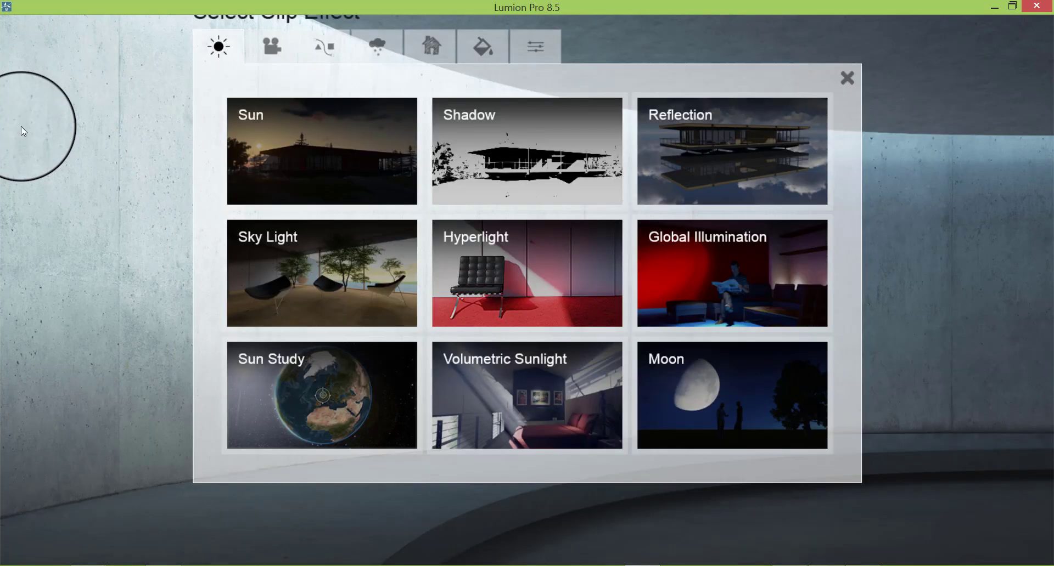
{"action": "left_click", "coordinate": [326, 46]}
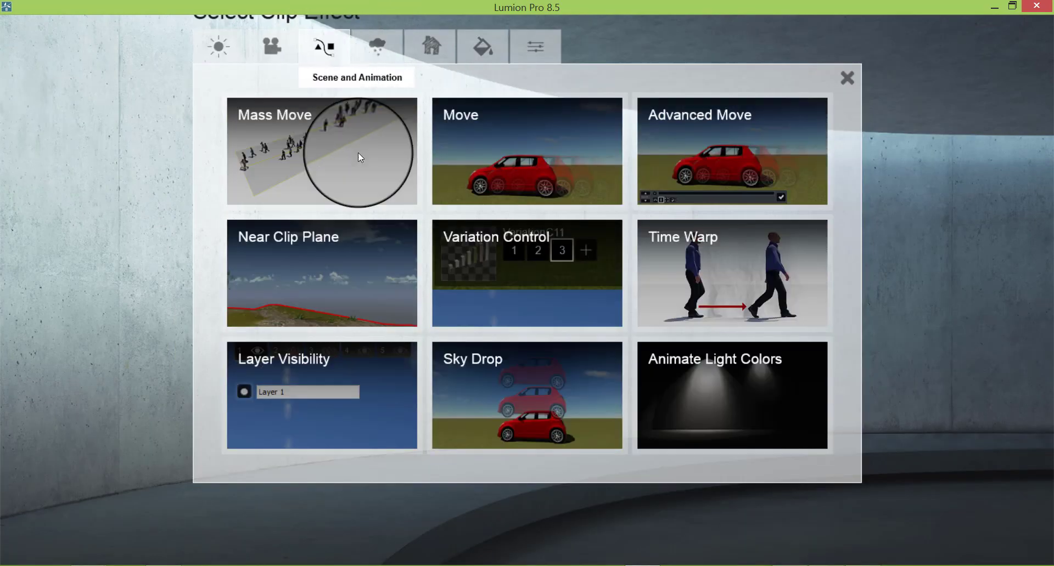
{"action": "left_click", "coordinate": [503, 393]}
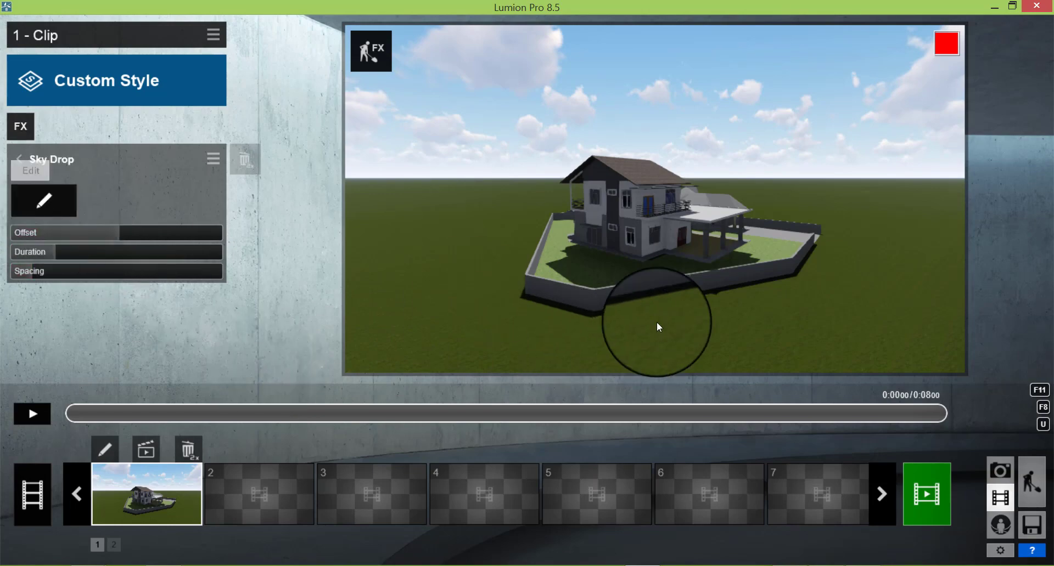
Select all the imported house and compound models as the Sky Drop objects
{"action": "left_click", "coordinate": [53, 200]}
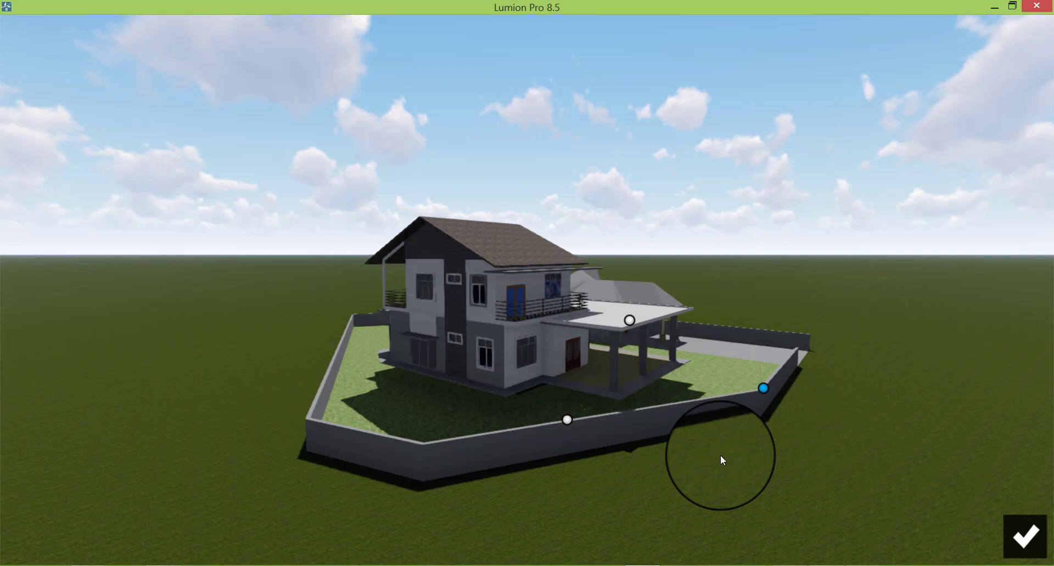
{"action": "left_click", "coordinate": [763, 389]}
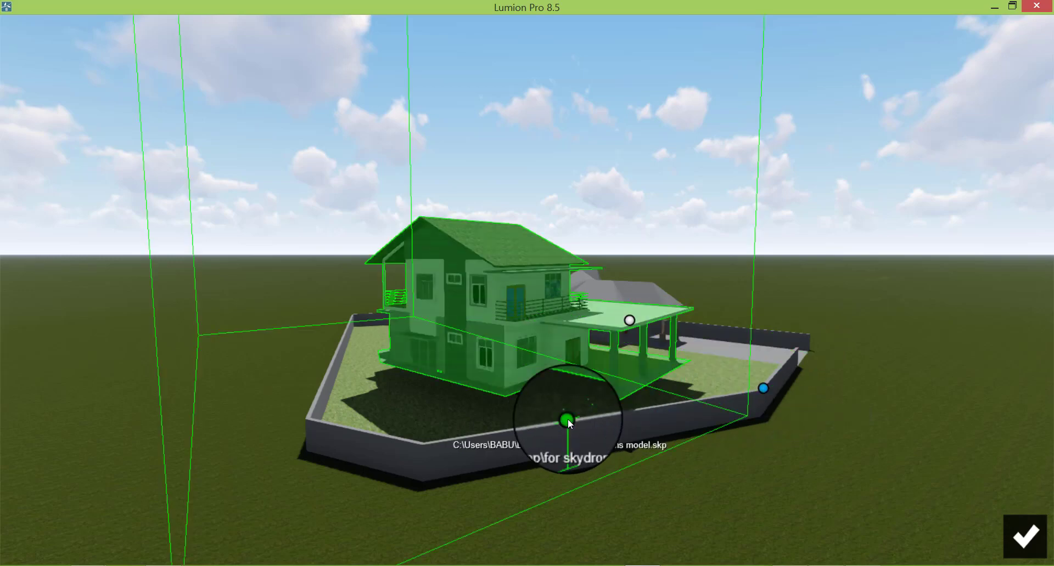
{"action": "scroll", "coordinate": [444, 449], "scroll_direction": "down", "scroll_amount": 3}
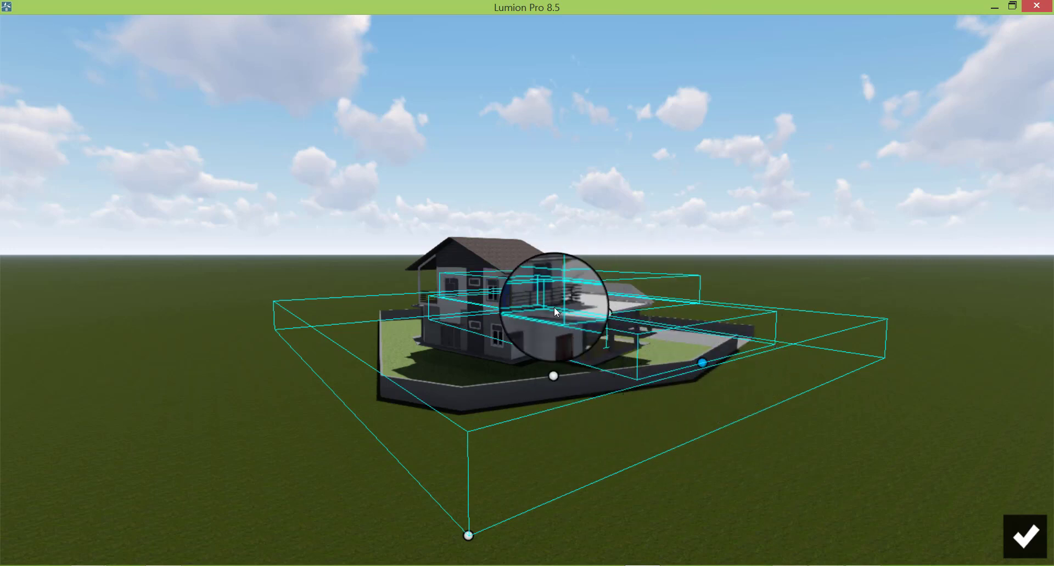
{"action": "left_click", "coordinate": [553, 378], "text": "ctrl"}
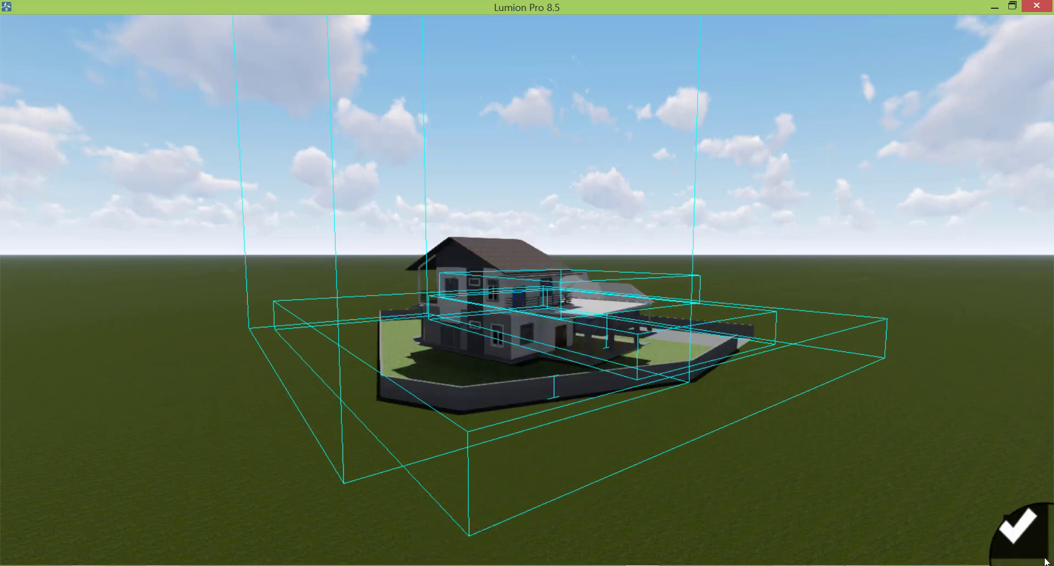
{"action": "left_click", "coordinate": [1022, 530]}
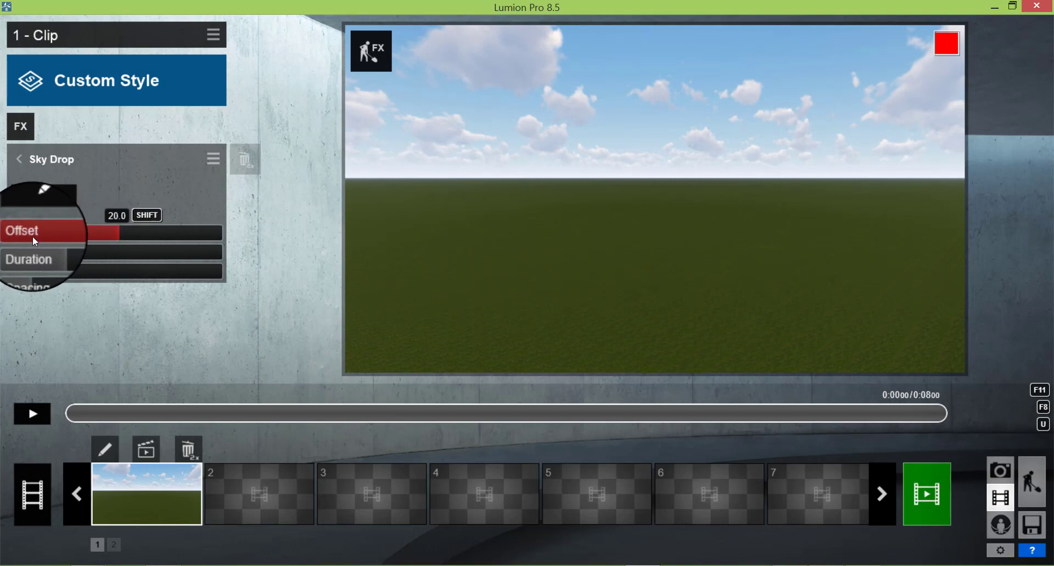
Preview the clip while adjusting the Sky Drop offset, giving the effect a short duration and a large spacing
{"action": "left_click_drag", "start_coordinate": [32, 237], "coordinate": [98, 234]}
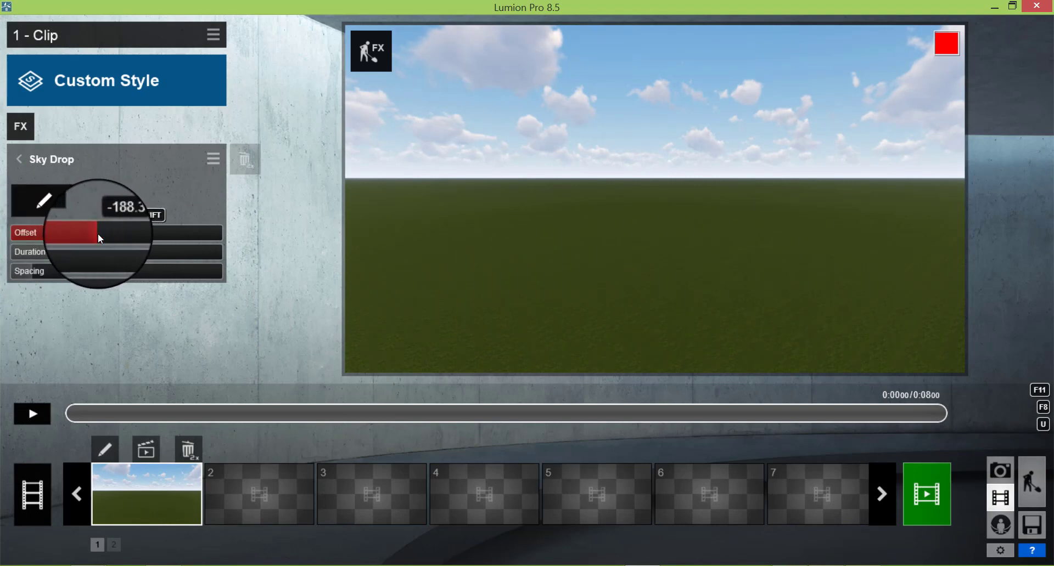
{"action": "left_click", "coordinate": [34, 417]}
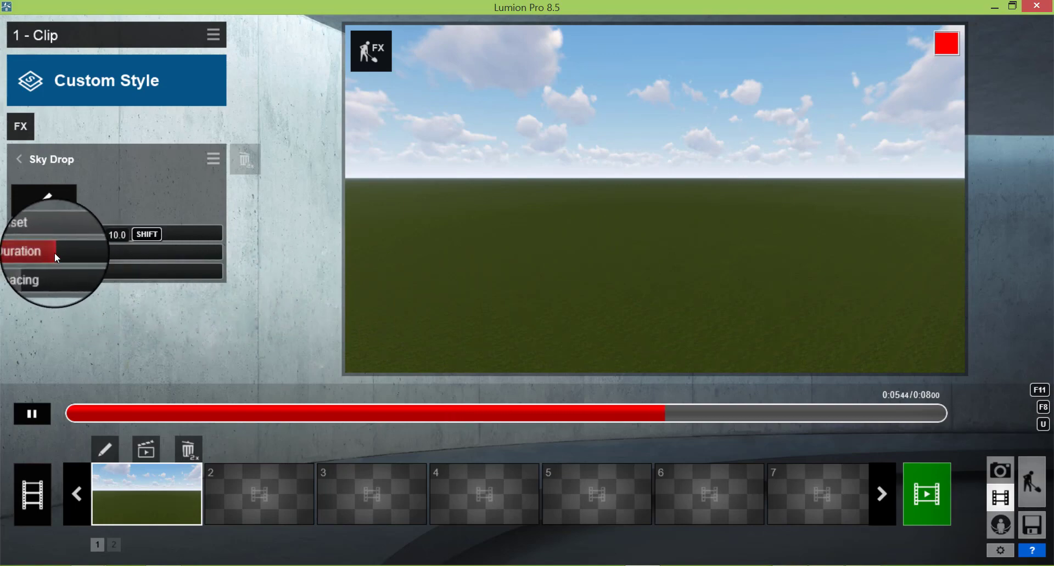
{"action": "left_click_drag", "start_coordinate": [54, 252], "coordinate": [28, 250]}
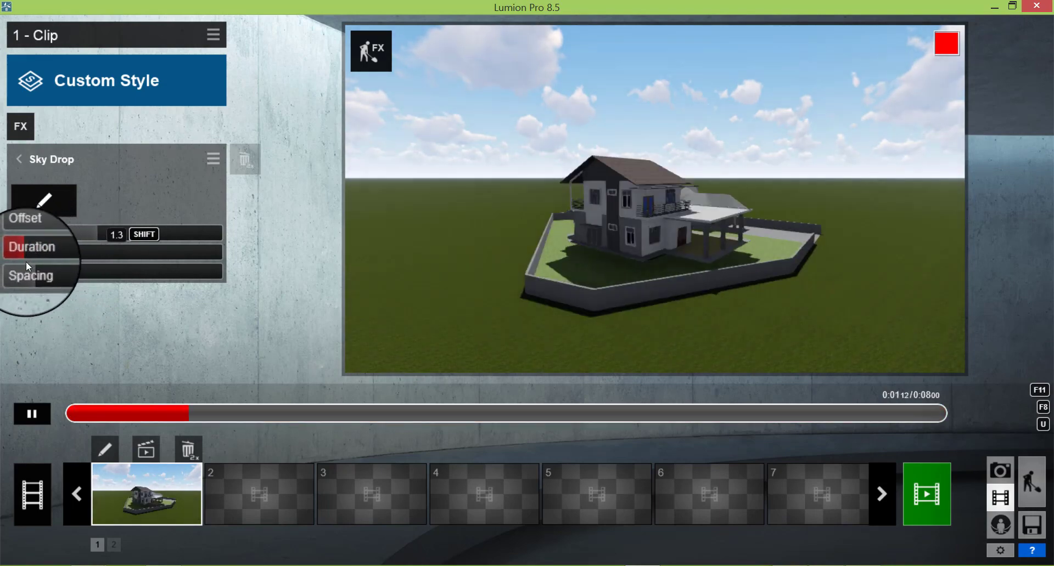
{"action": "left_click_drag", "start_coordinate": [31, 274], "coordinate": [175, 277]}
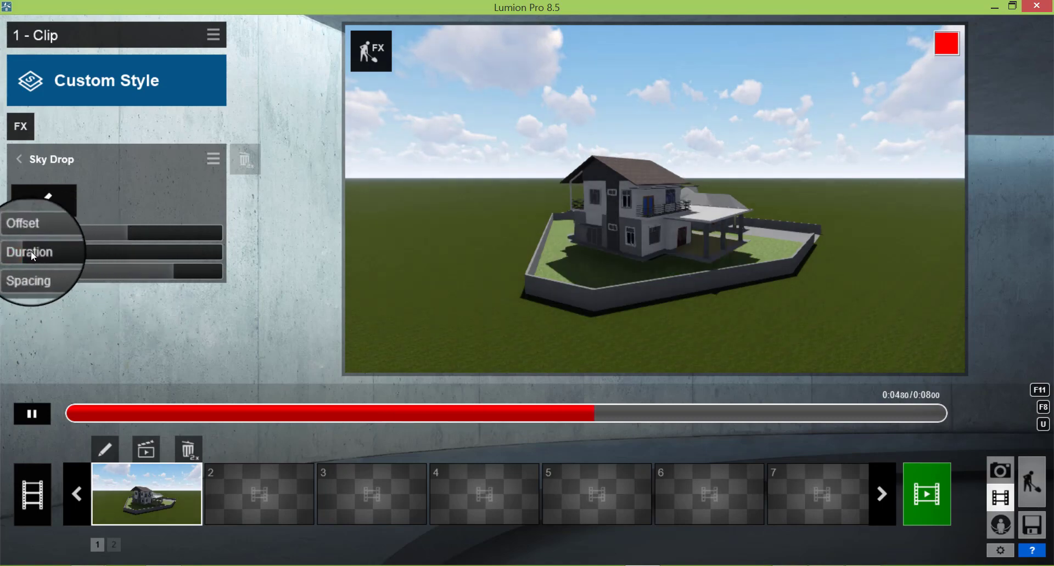
{"action": "left_click_drag", "start_coordinate": [28, 247], "coordinate": [40, 249]}
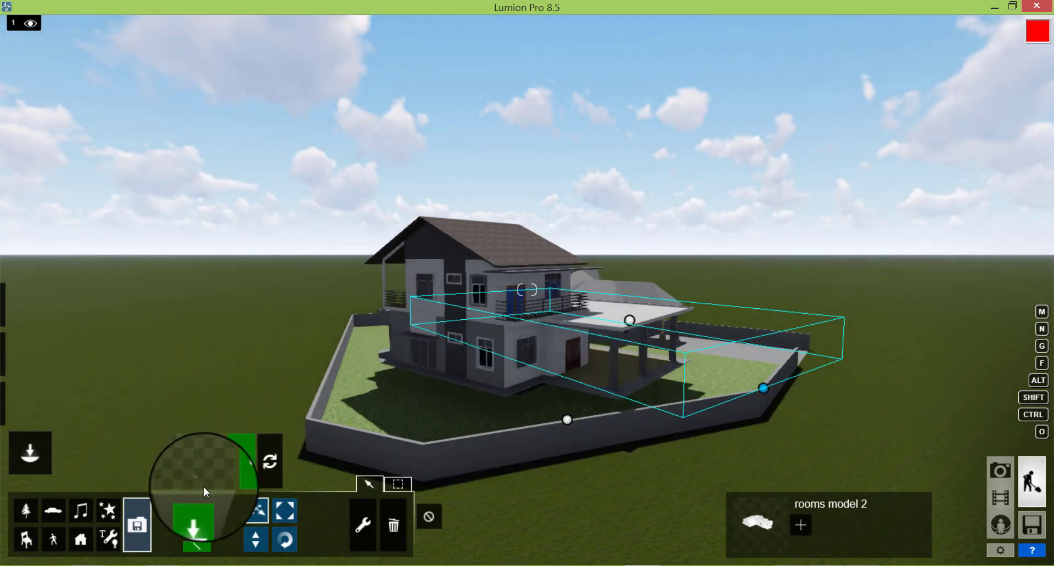
Place two AfricanOlive2_RT trees on the grass outside the compound wall, beside the house
{"action": "left_click", "coordinate": [20, 509]}
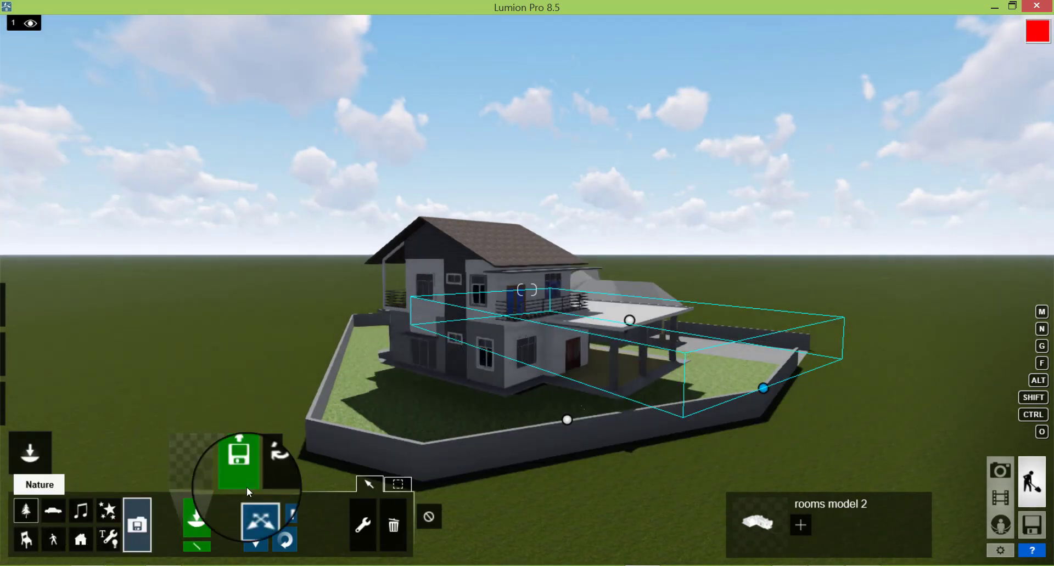
{"action": "left_click", "coordinate": [195, 460]}
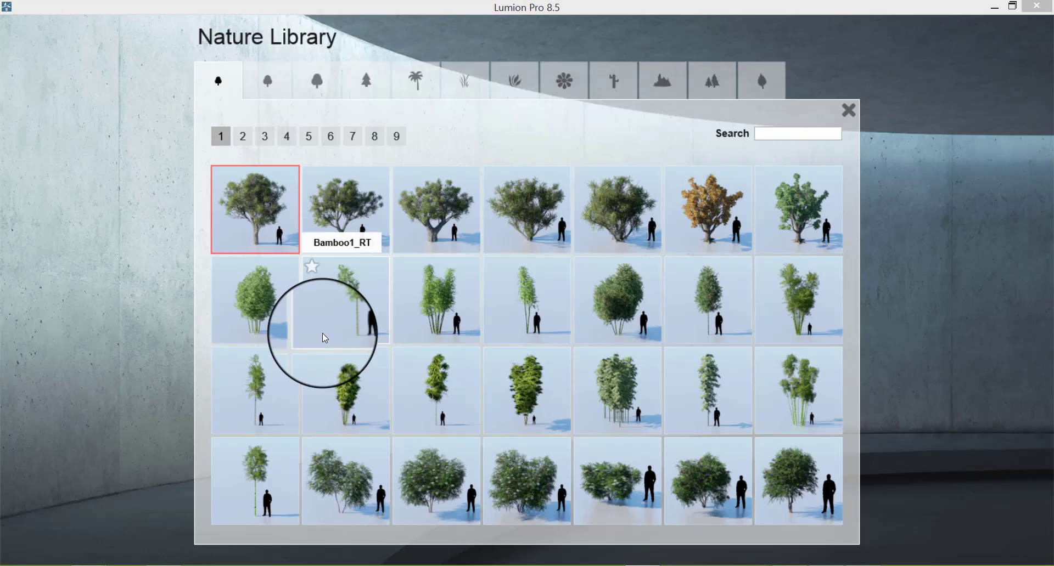
{"action": "left_click", "coordinate": [797, 408]}
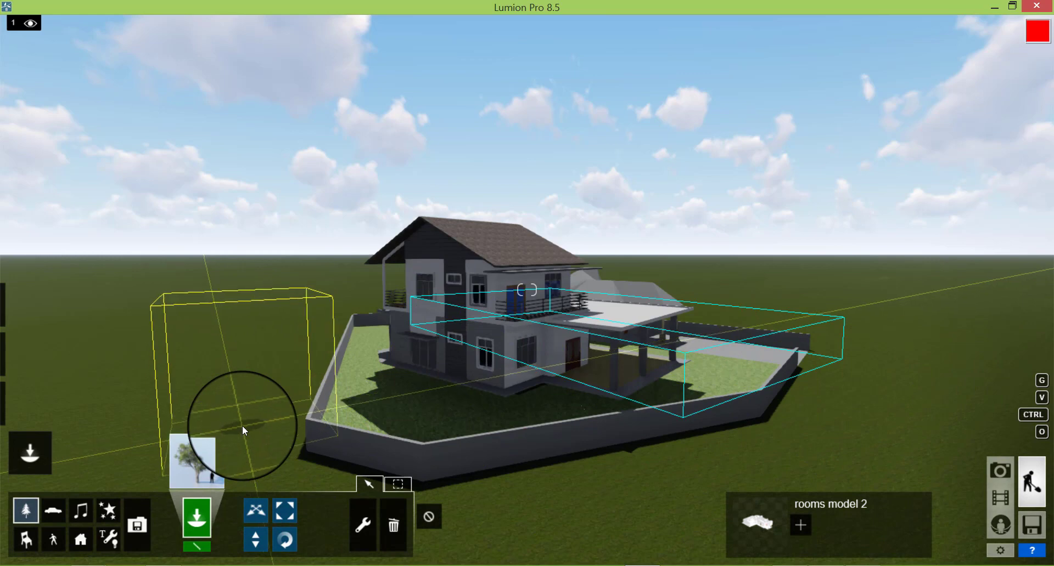
{"action": "left_click", "coordinate": [242, 425]}
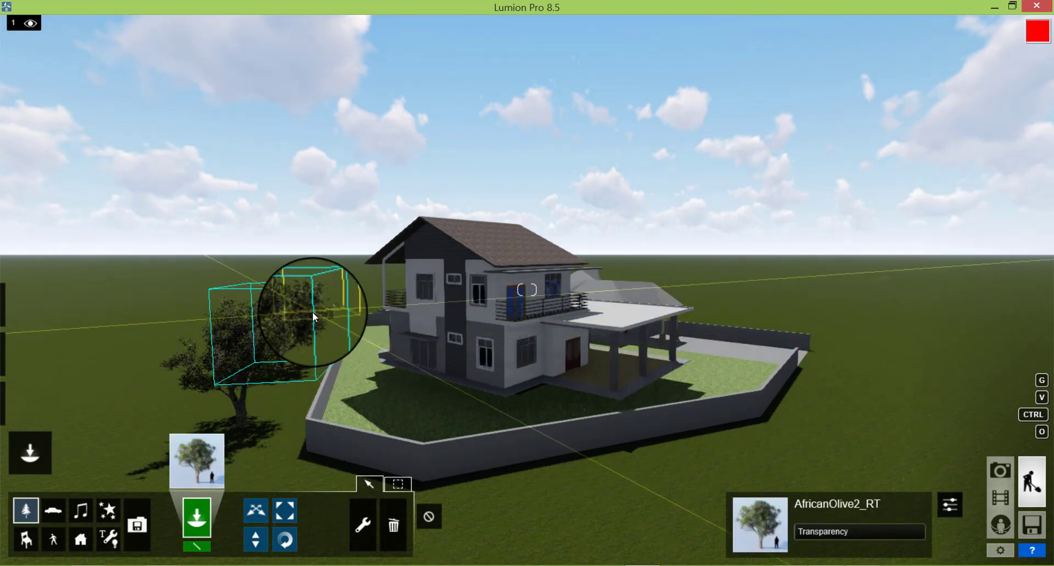
{"action": "left_click", "coordinate": [315, 317]}
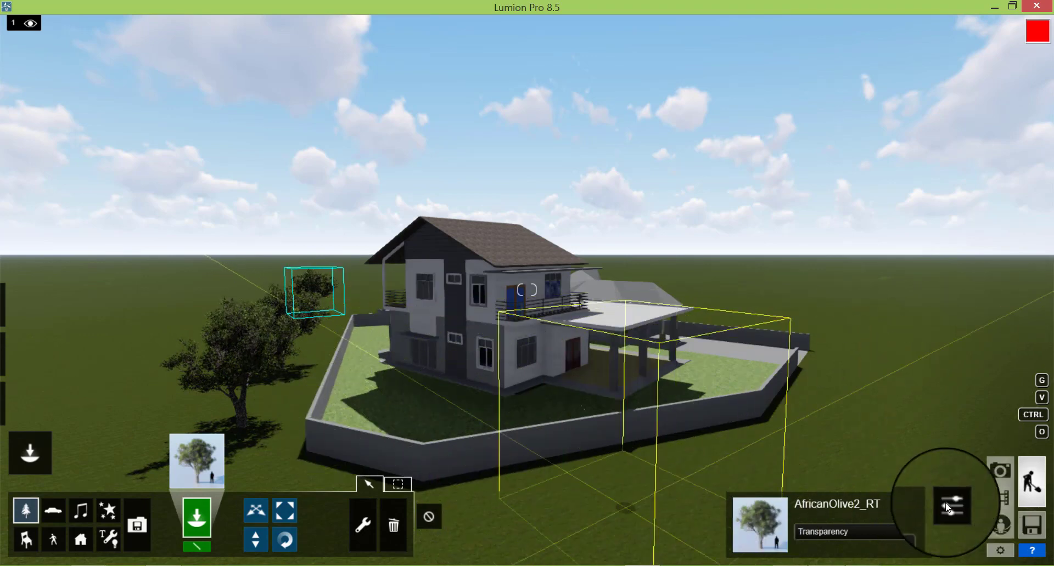
Add both olive trees to the movie clip's Sky Drop objects and reduce the effect's spacing
{"action": "left_click", "coordinate": [1010, 504]}
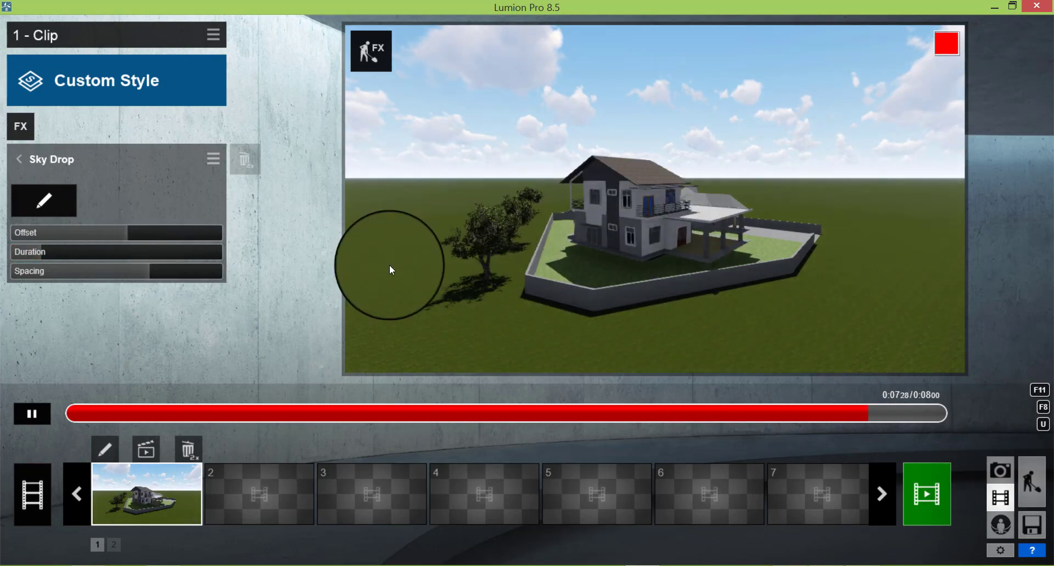
{"action": "left_click", "coordinate": [51, 202]}
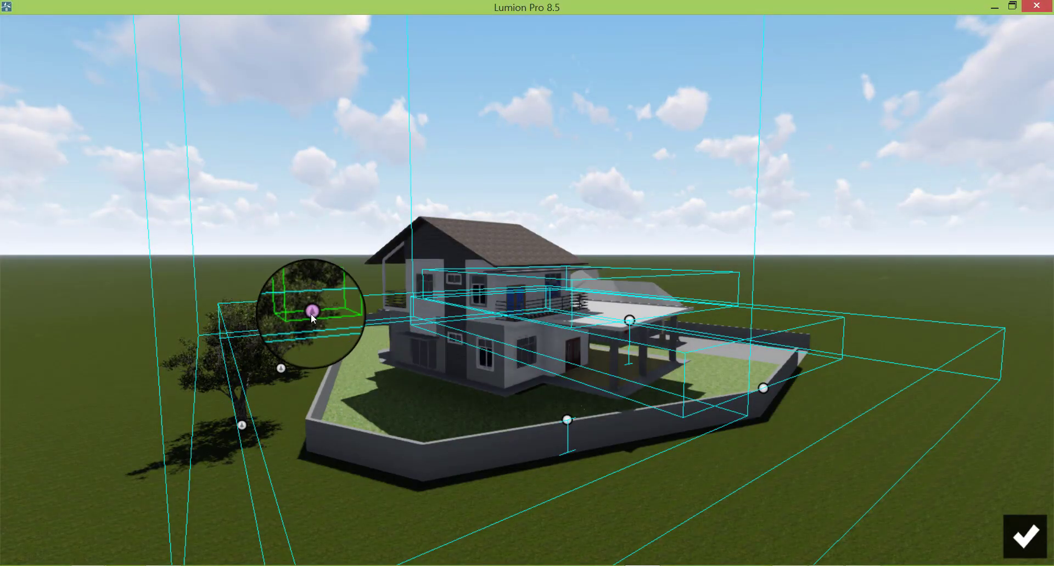
{"action": "left_click", "coordinate": [311, 314]}
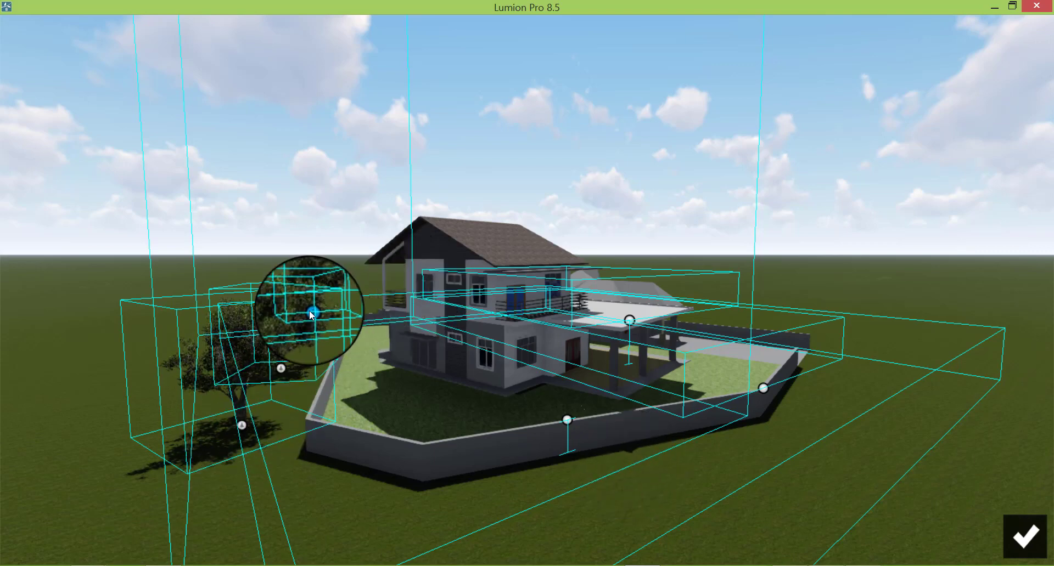
{"action": "left_click", "coordinate": [242, 429]}
{"action": "left_click", "coordinate": [1025, 536]}
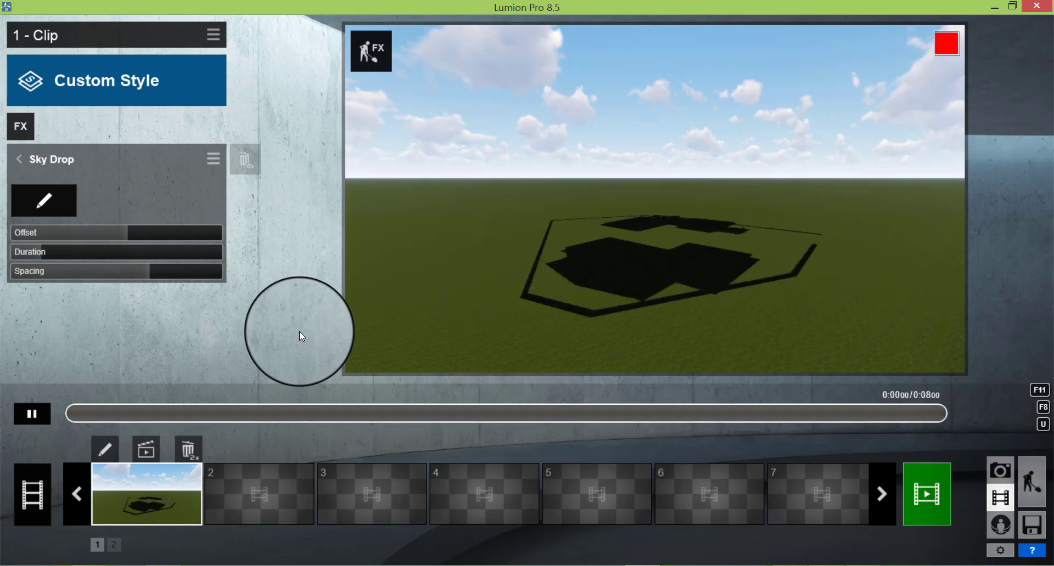
{"action": "left_click_drag", "start_coordinate": [123, 279], "coordinate": [91, 284]}
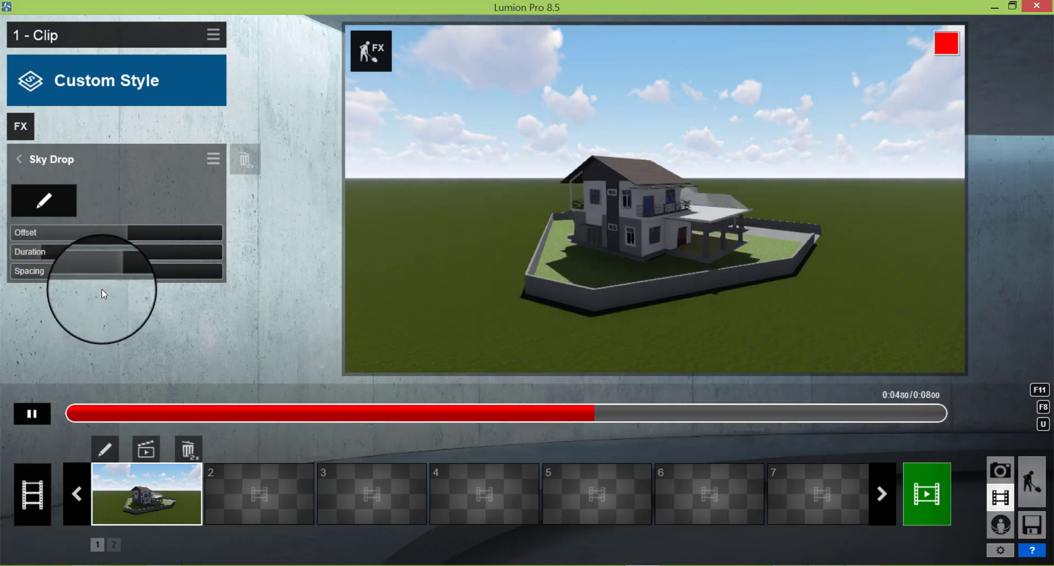